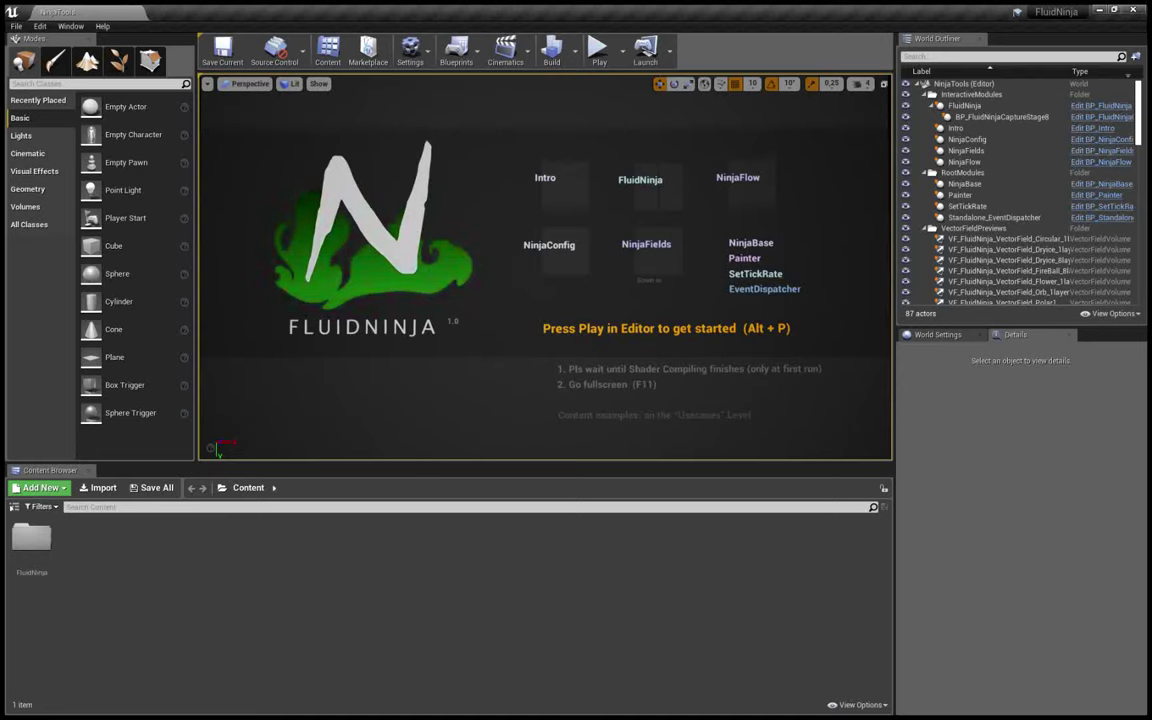
Step: Fill the screen with the viewport and play the level in editor to start the FluidNinja Intro
key("F11")
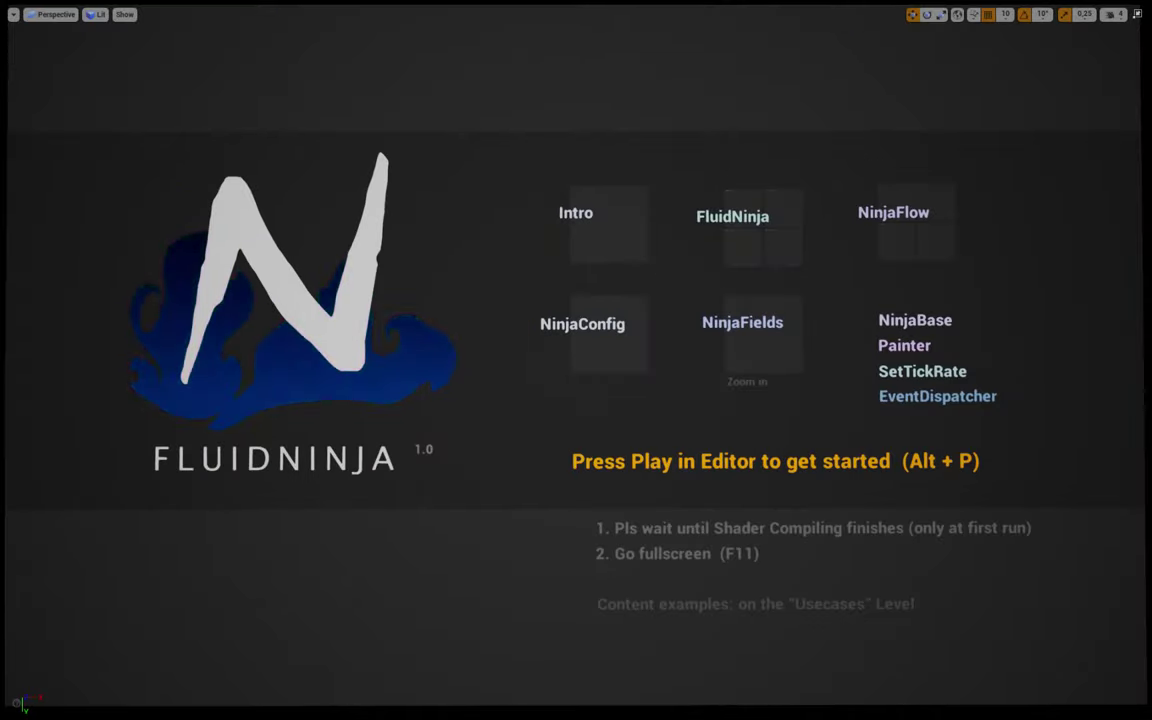
key("alt+p")
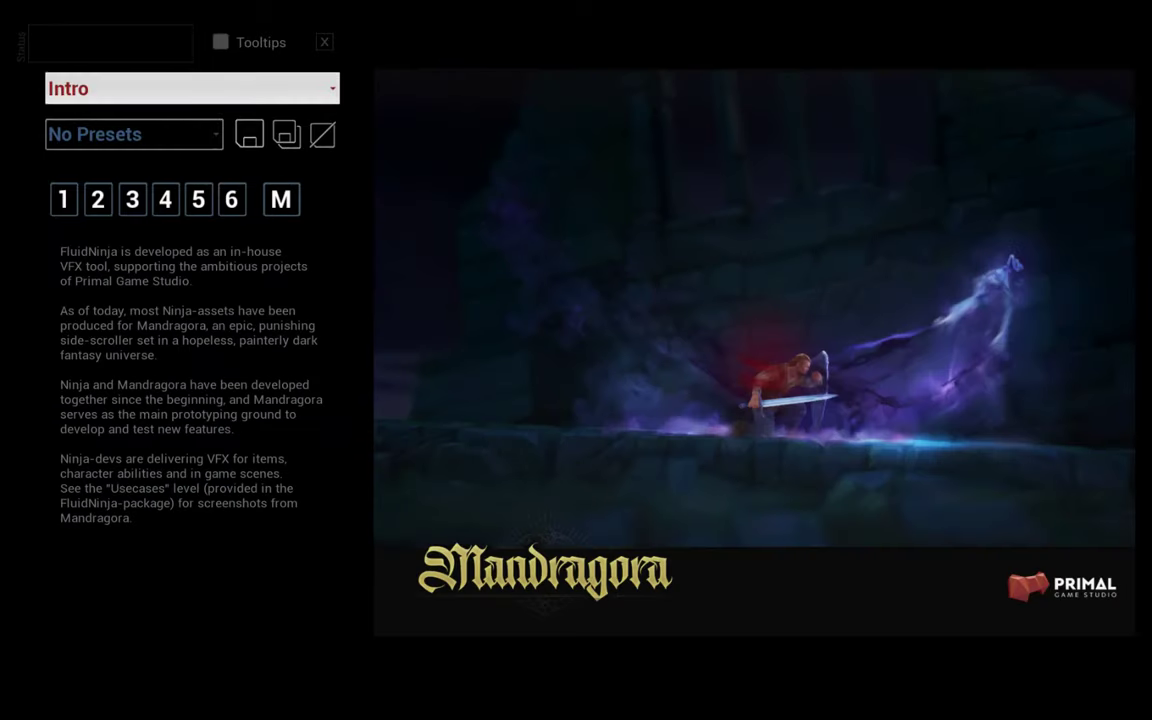
Step: Switch to the FluidNinja module and set the Flower preset's velocity Offset X to 0,13
left_click(190, 88)
left_click(100, 116)
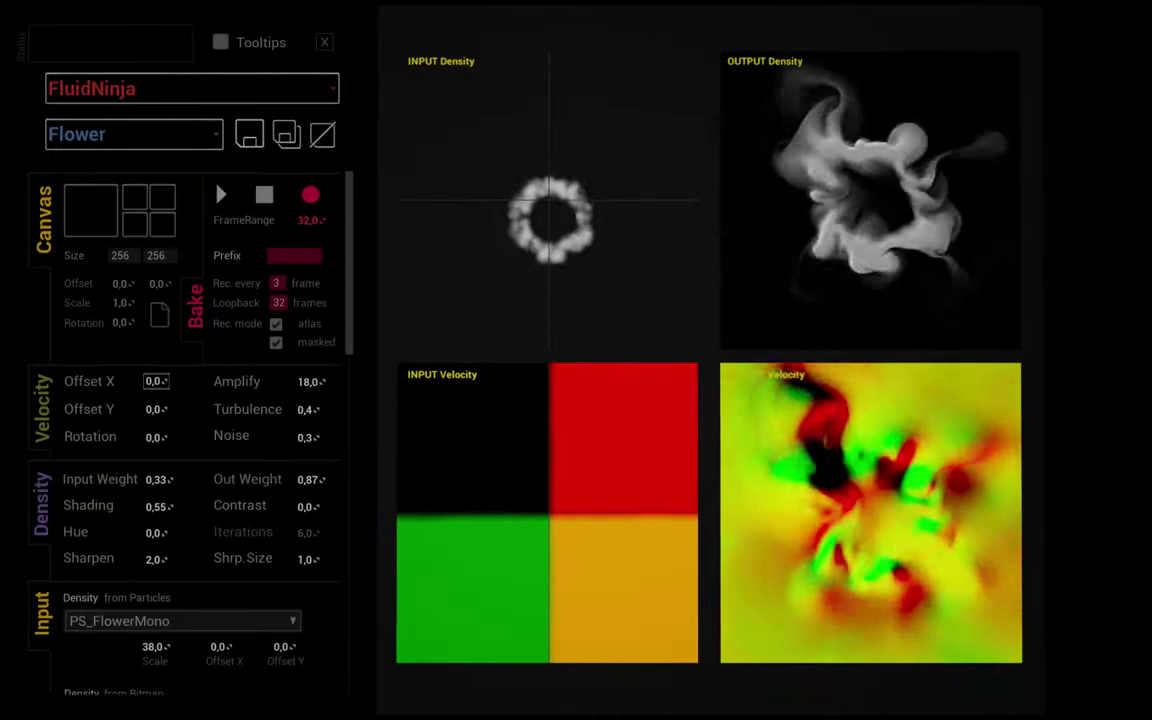
left_click_drag(157, 381, 165, 381)
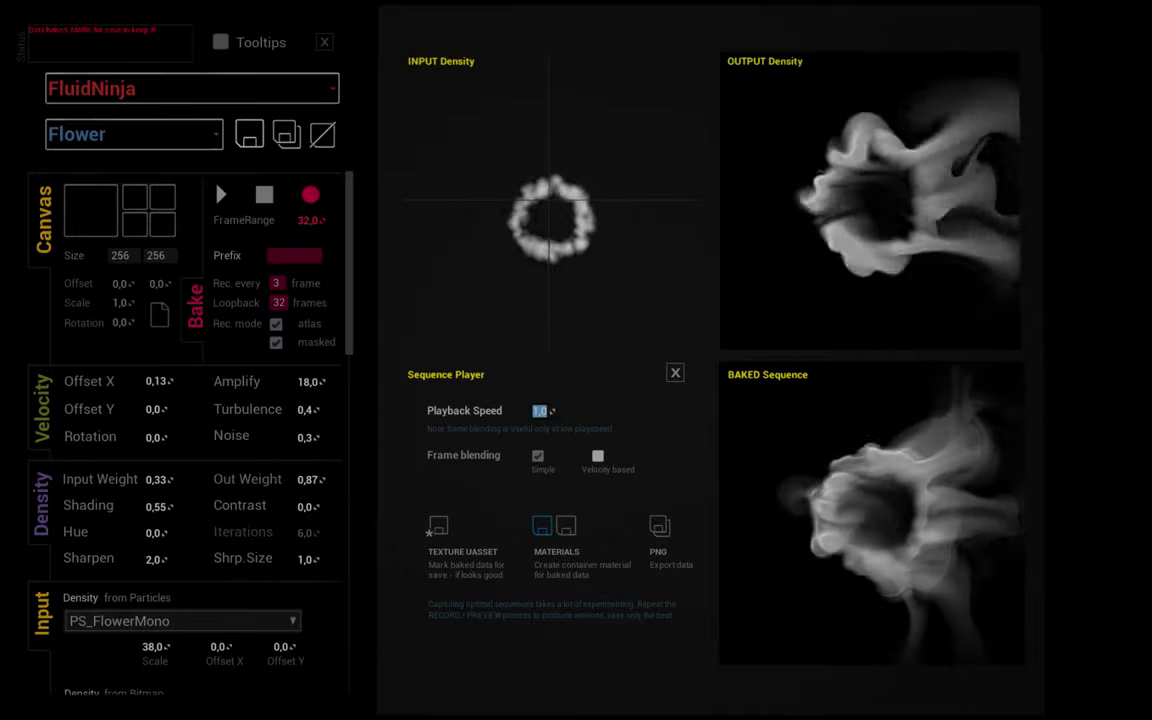
Step: Enable velocity-based frame blending and set the Sequence Player playback speed to 4,0
left_click(597, 455)
type("4")
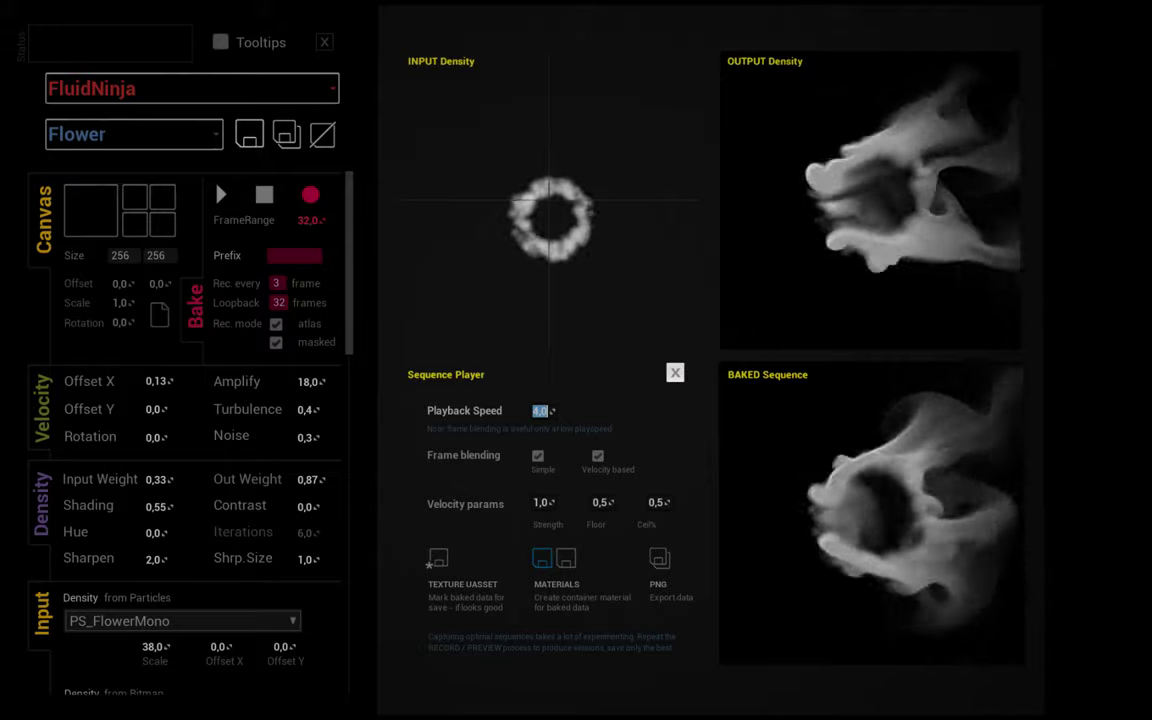
key("Return")
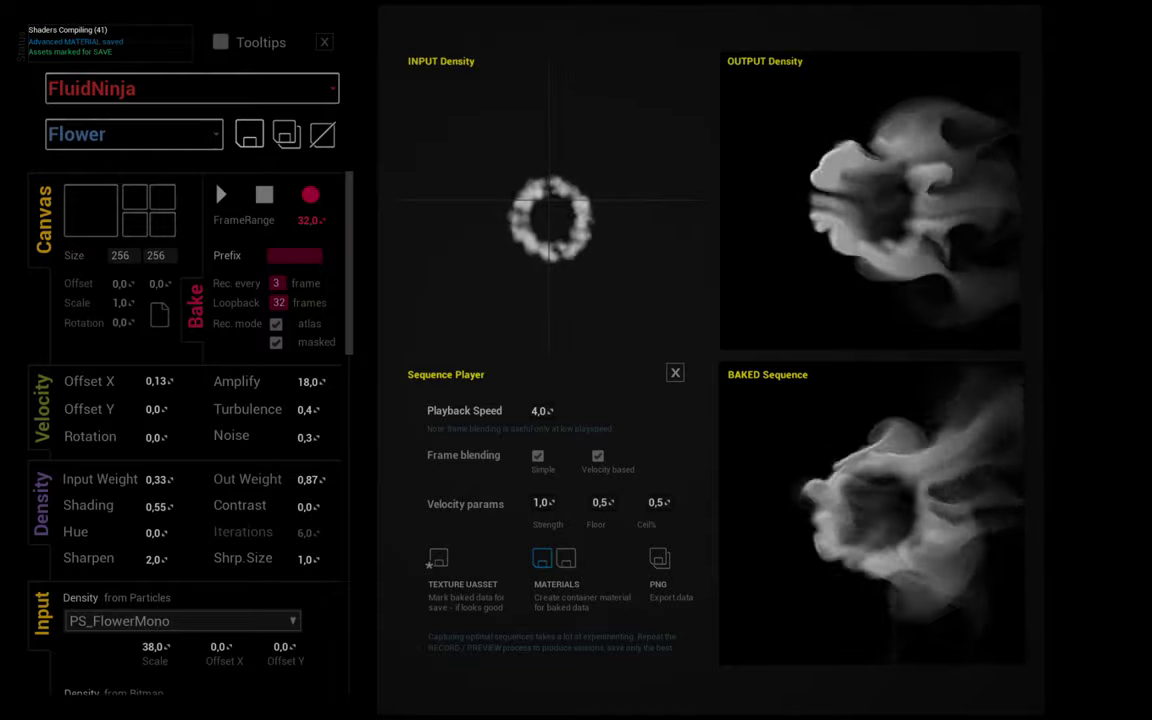
Step: Close the Sequence Player, view the NinjaConfig module, then switch to NinjaFields
left_click(194, 88)
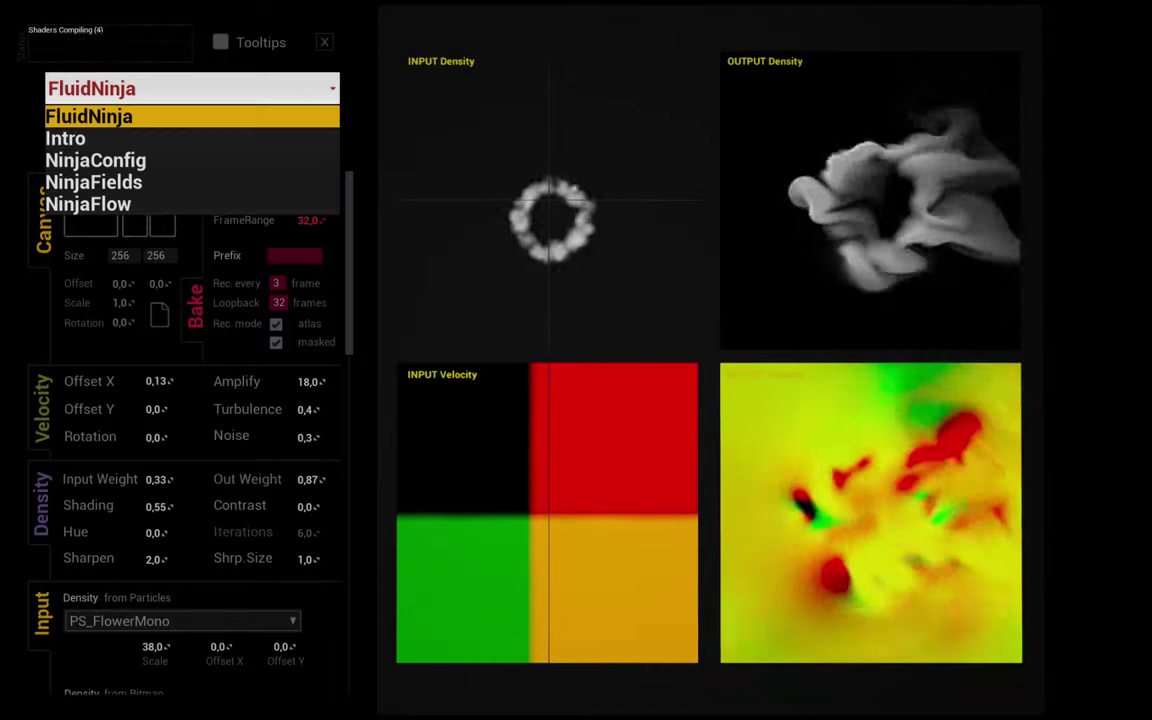
left_click(194, 160)
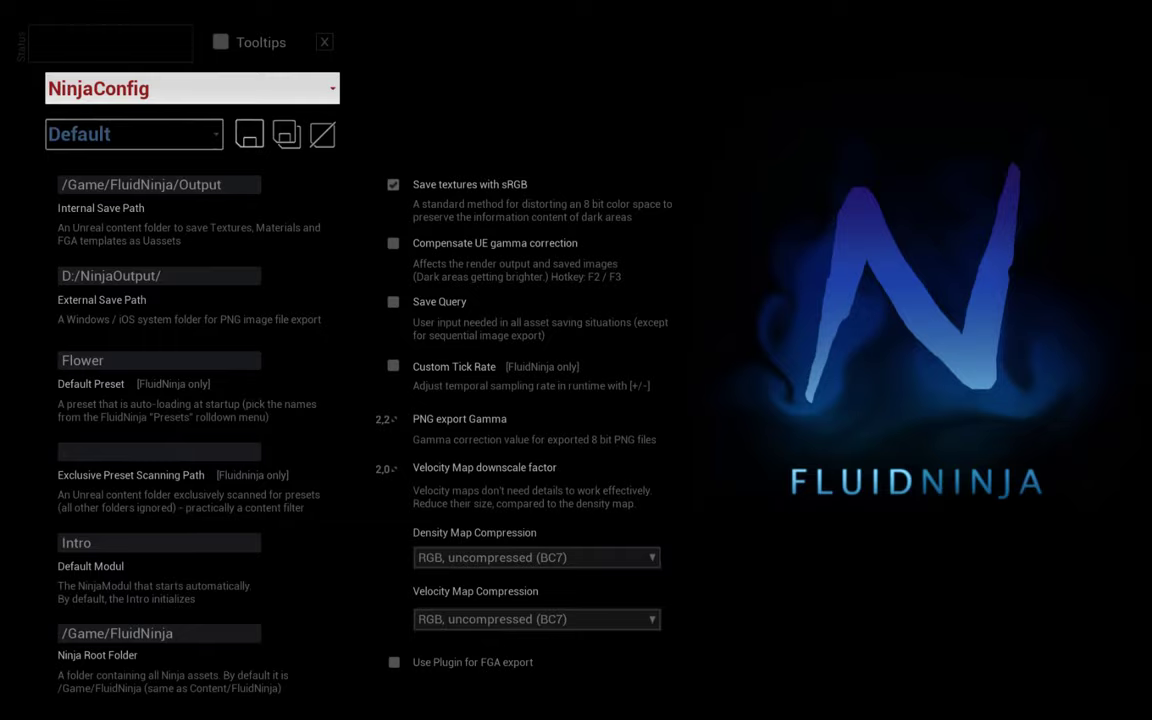
left_click(194, 88)
left_click(194, 182)
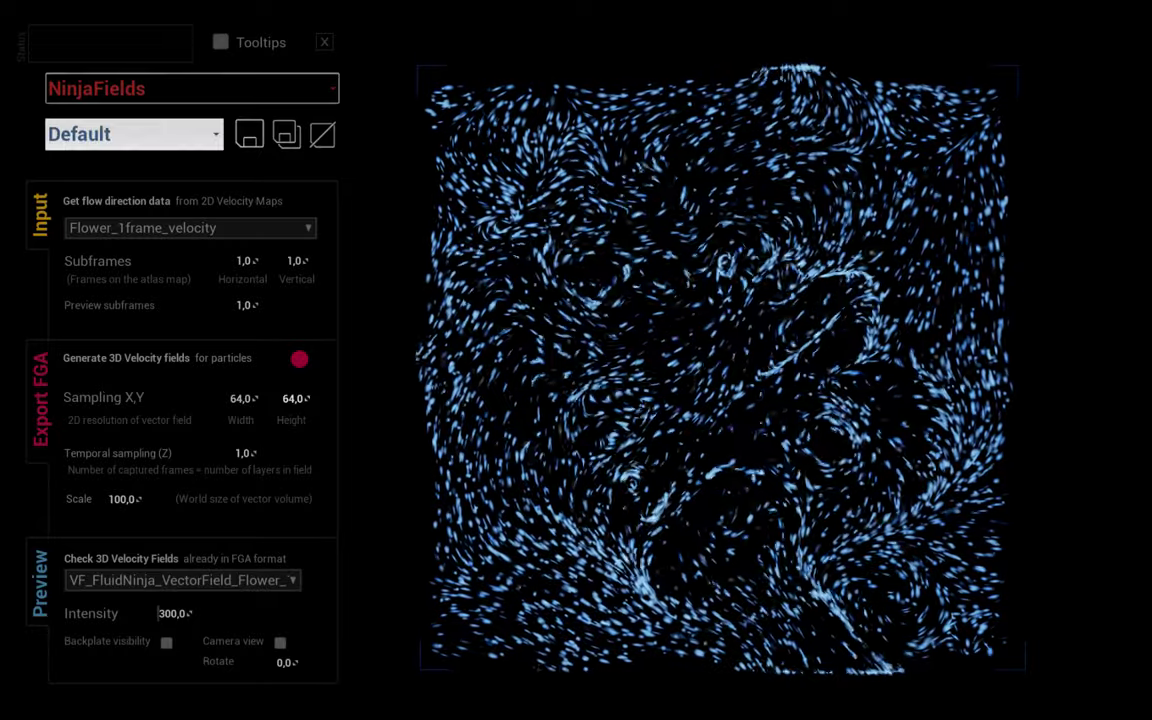
Step: Preview the Fireball4, Orb and UpStream vector-field presets
left_click(134, 134)
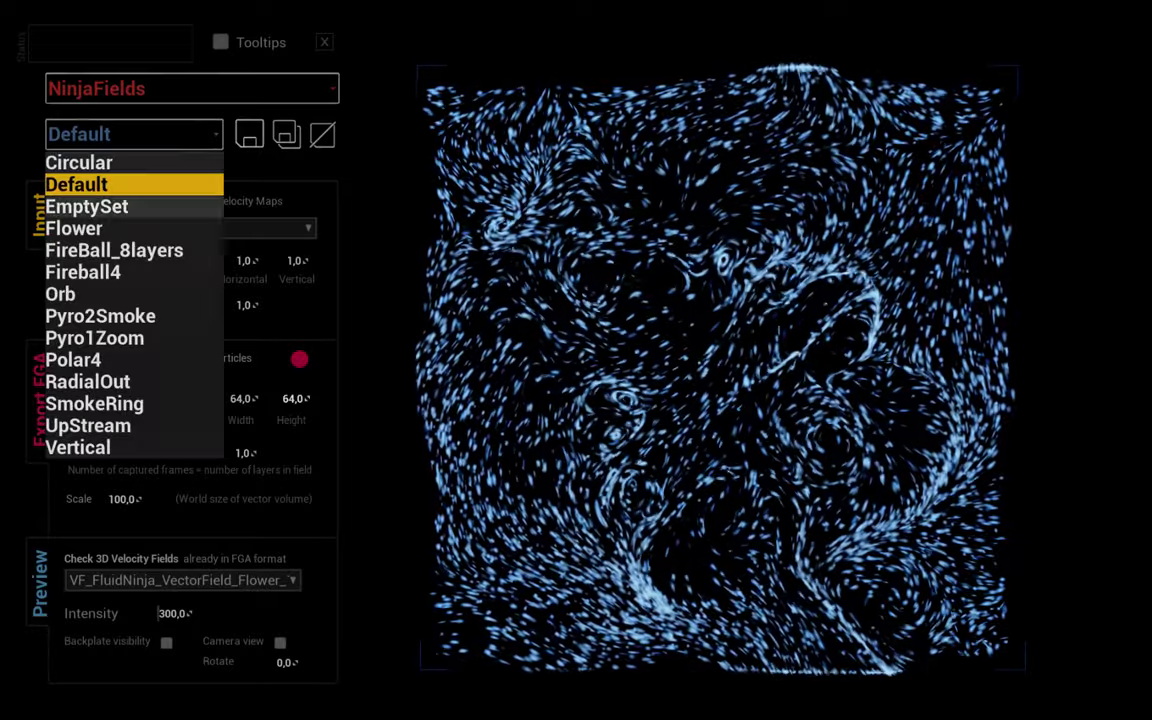
left_click(74, 228)
key("Down")
key("Down")
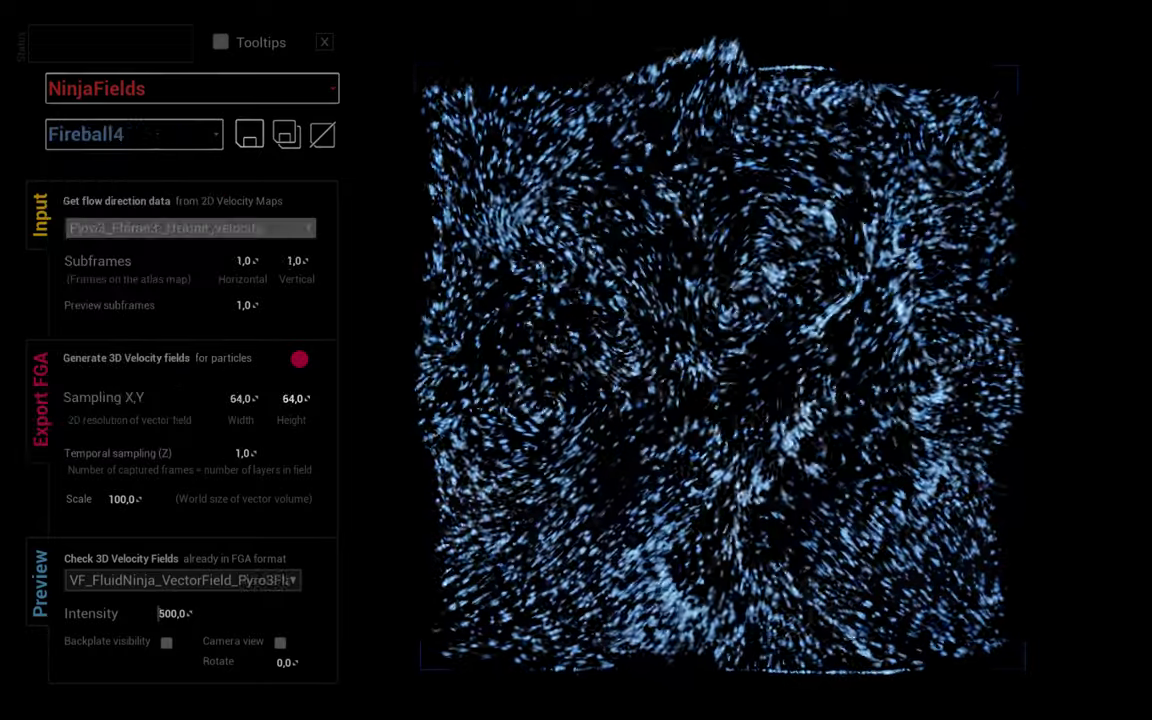
key("Down")
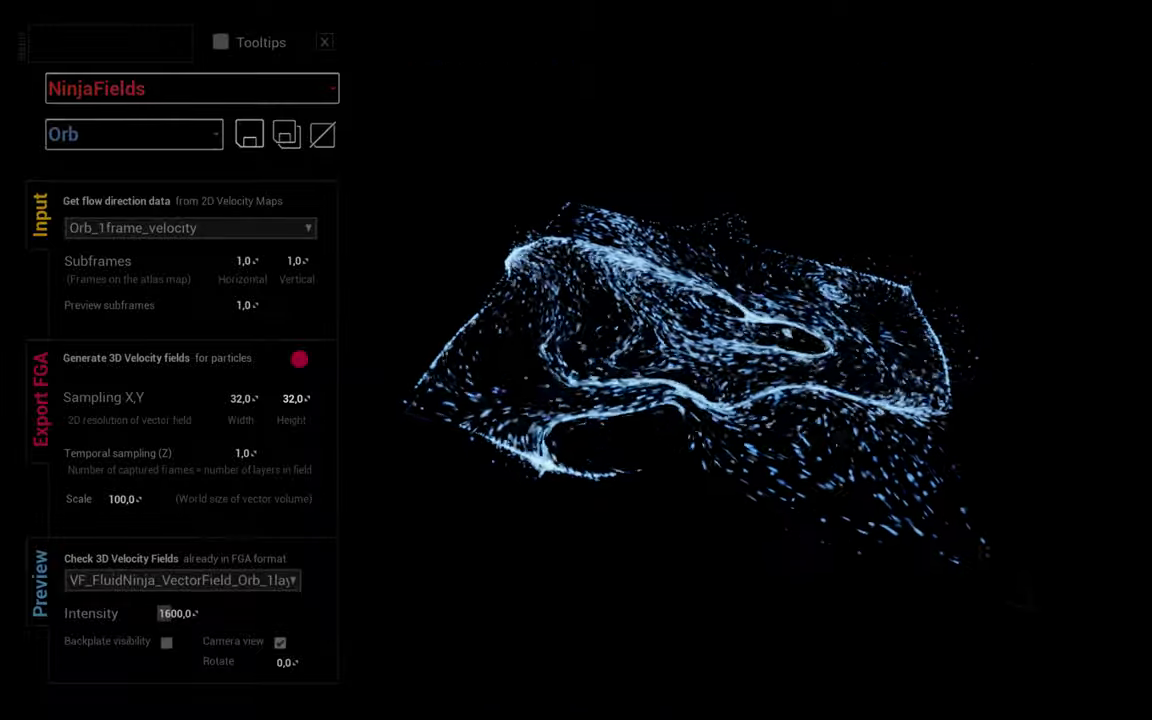
left_click(190, 228)
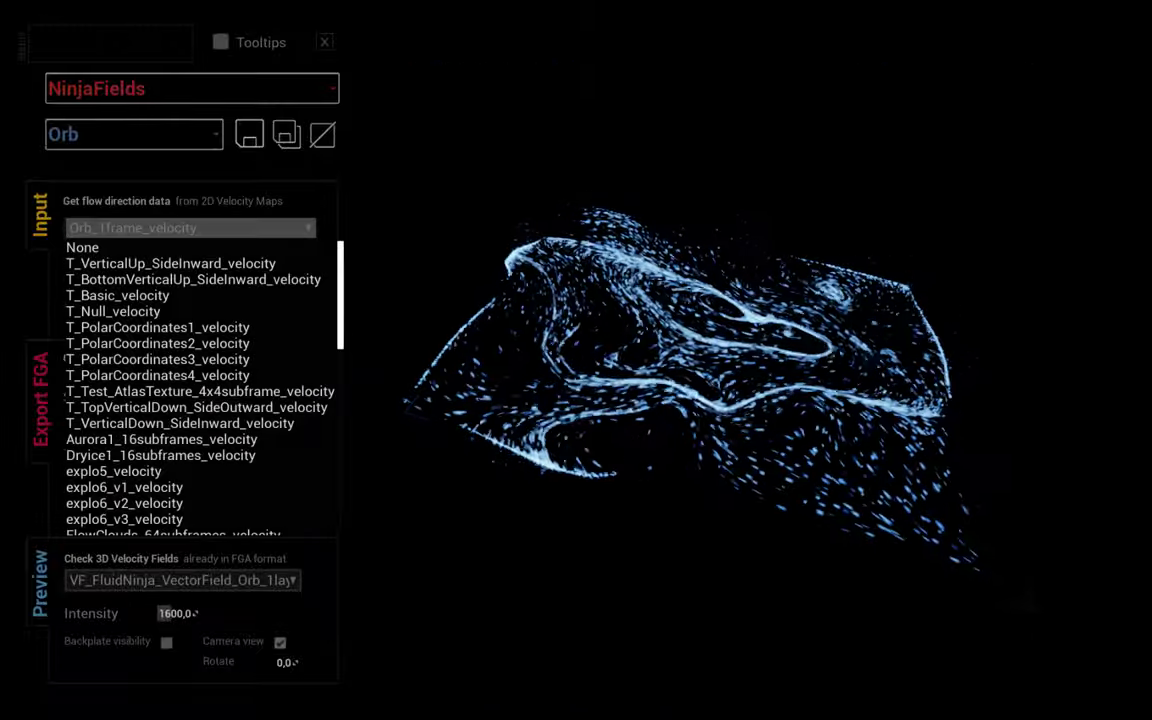
left_click(134, 134)
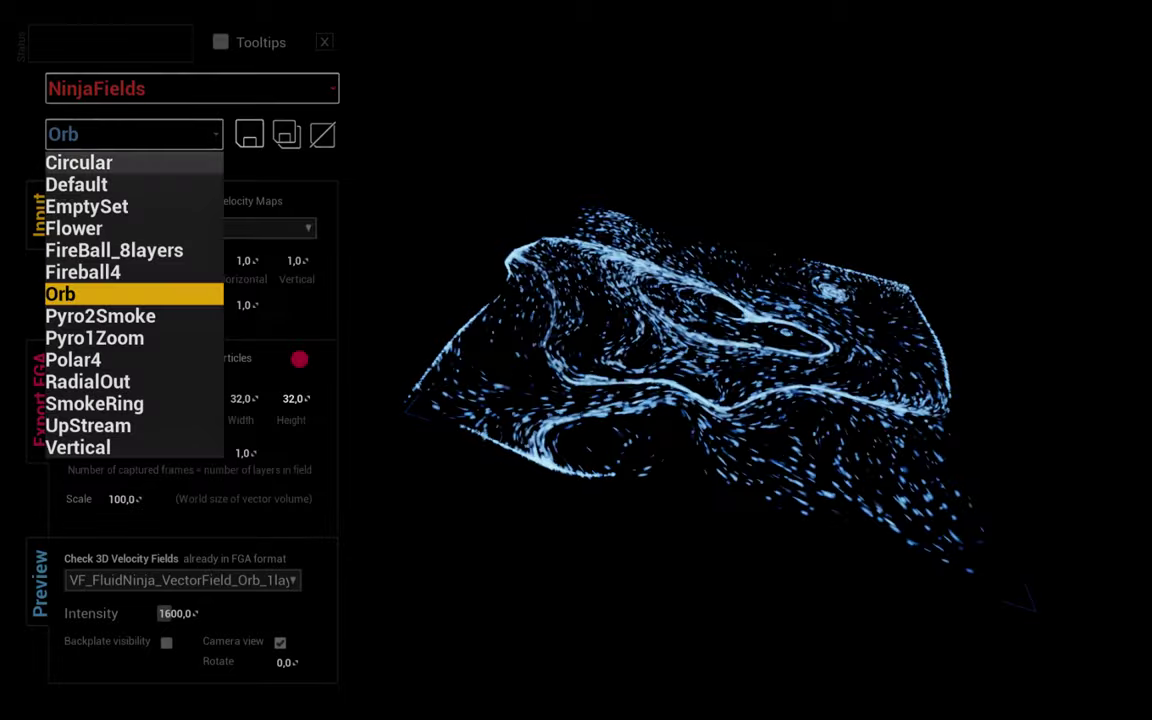
left_click(88, 425)
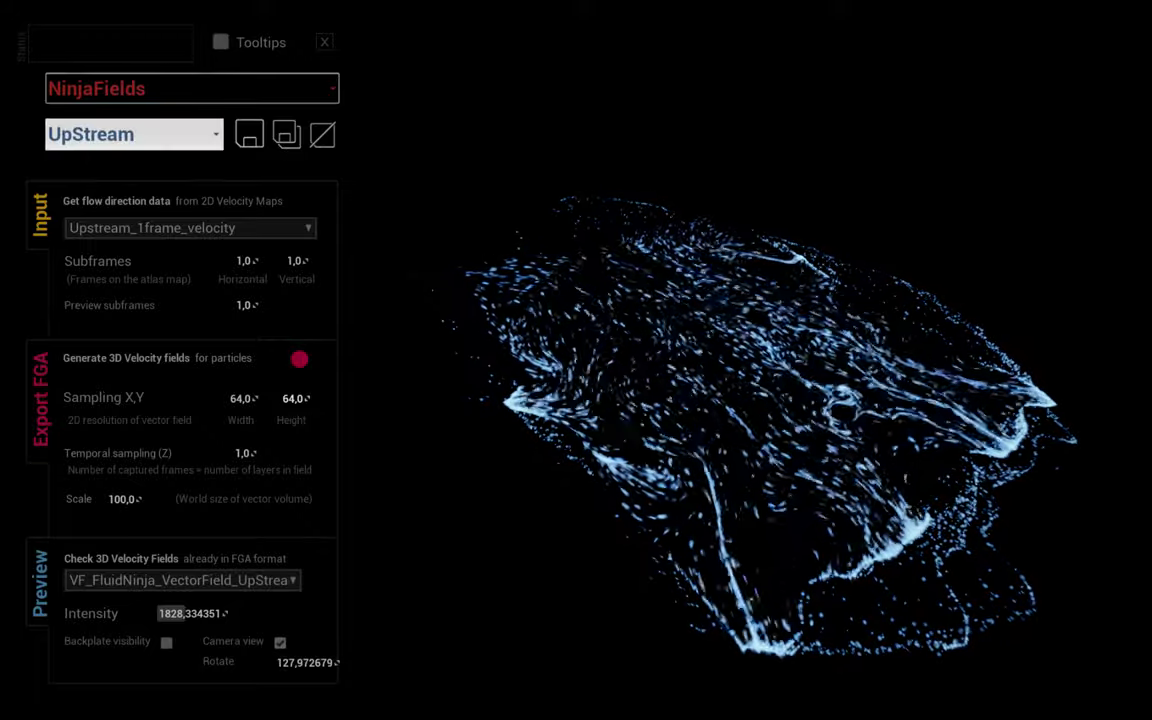
Step: Load the Vertical preset, then switch to the NinjaFlow module
left_click(134, 134)
left_click(100, 447)
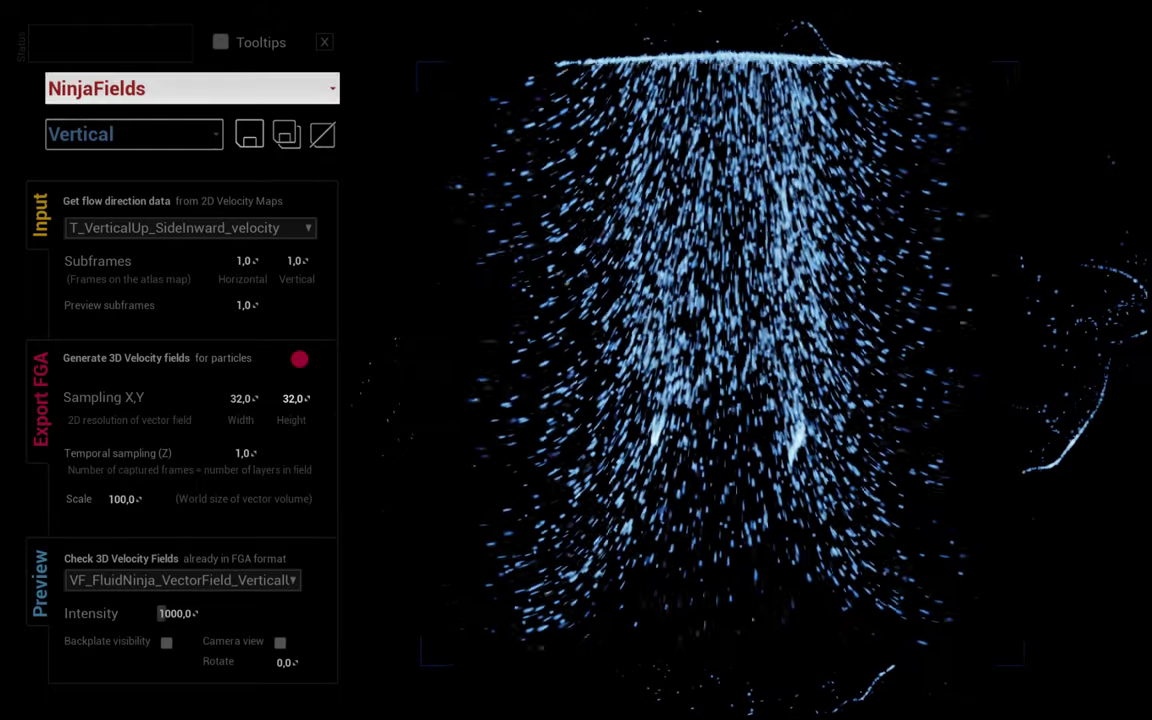
left_click(192, 88)
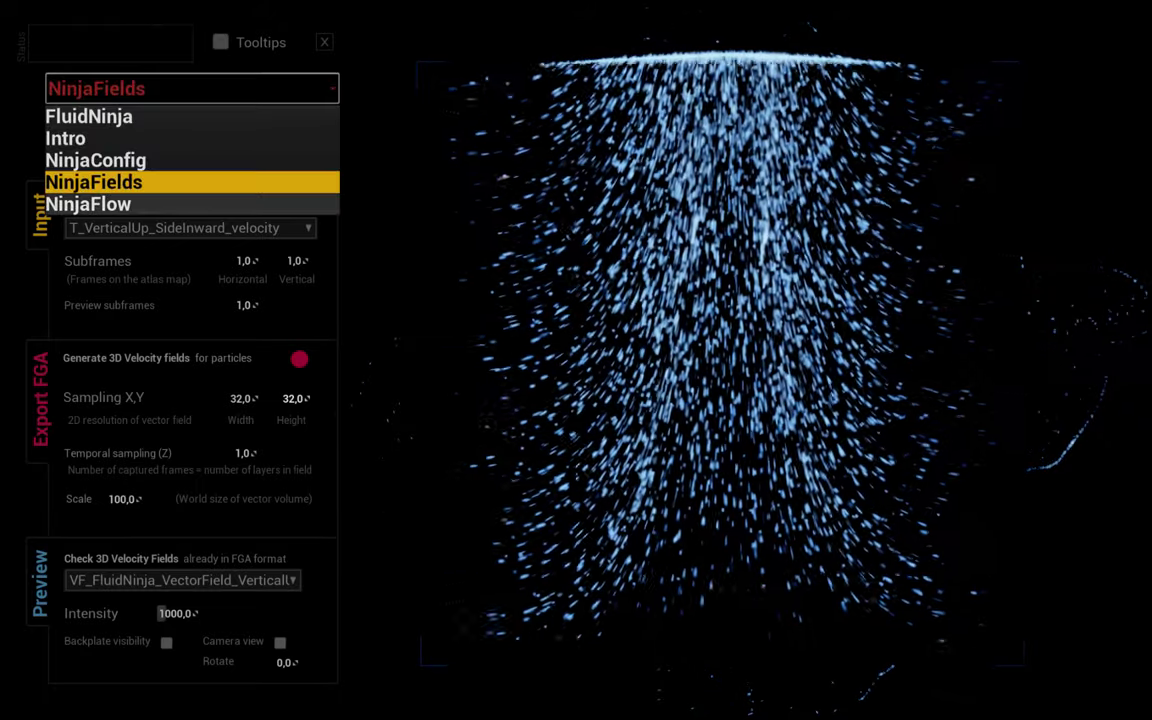
left_click(100, 203)
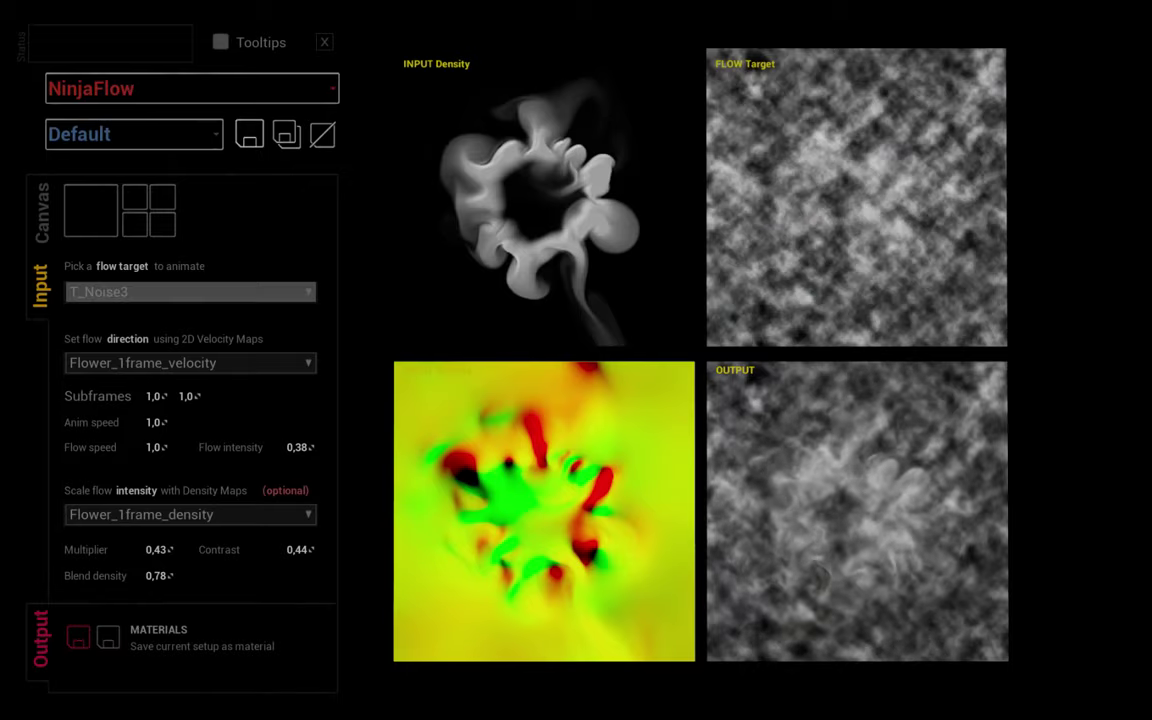
Step: Try the Flower_32subframes and Pyro1Smoke_16subframes flow presets
left_click(134, 134)
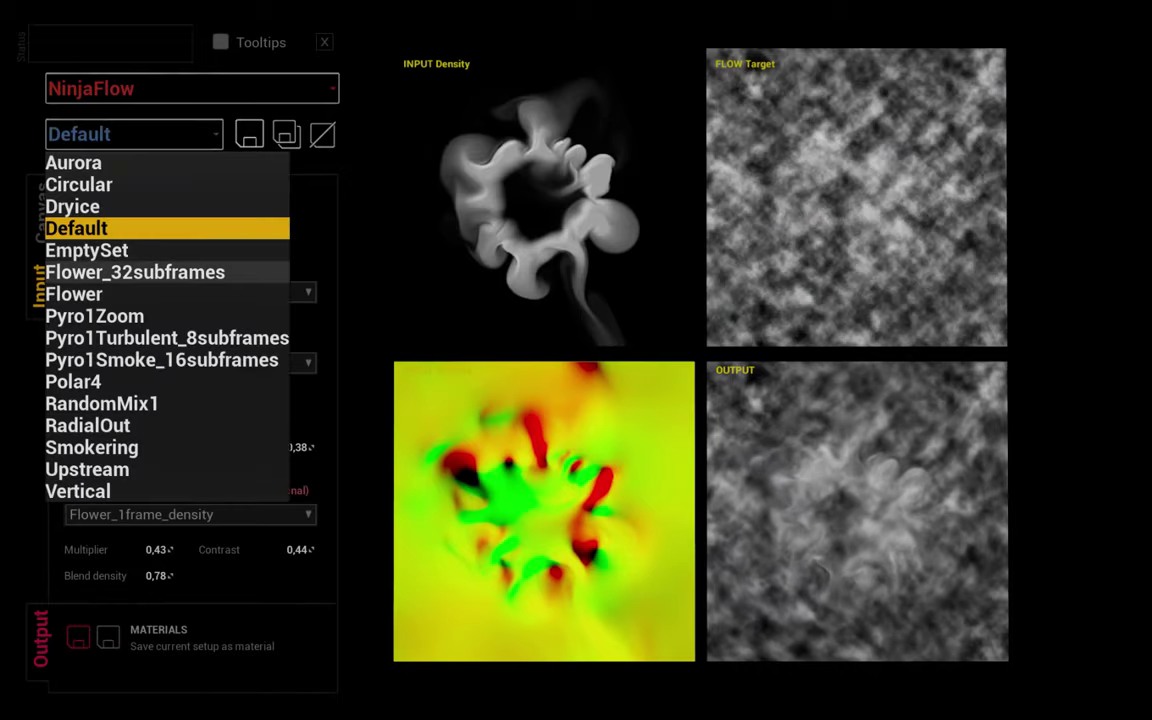
left_click(135, 272)
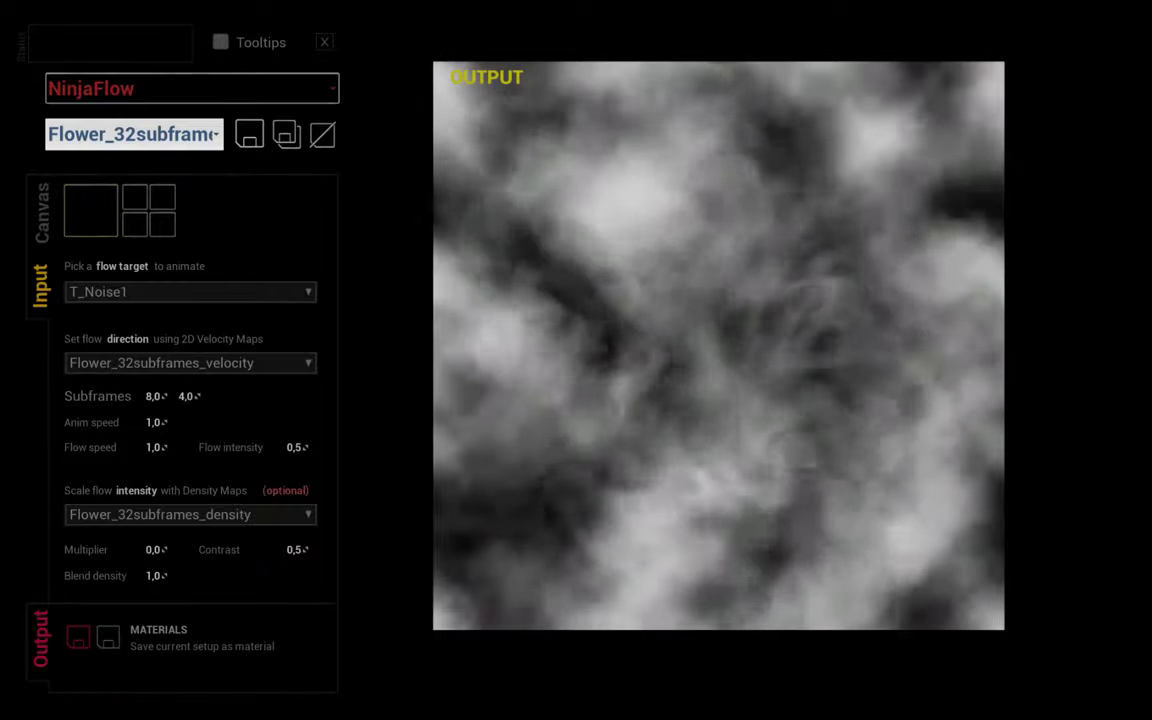
left_click(134, 134)
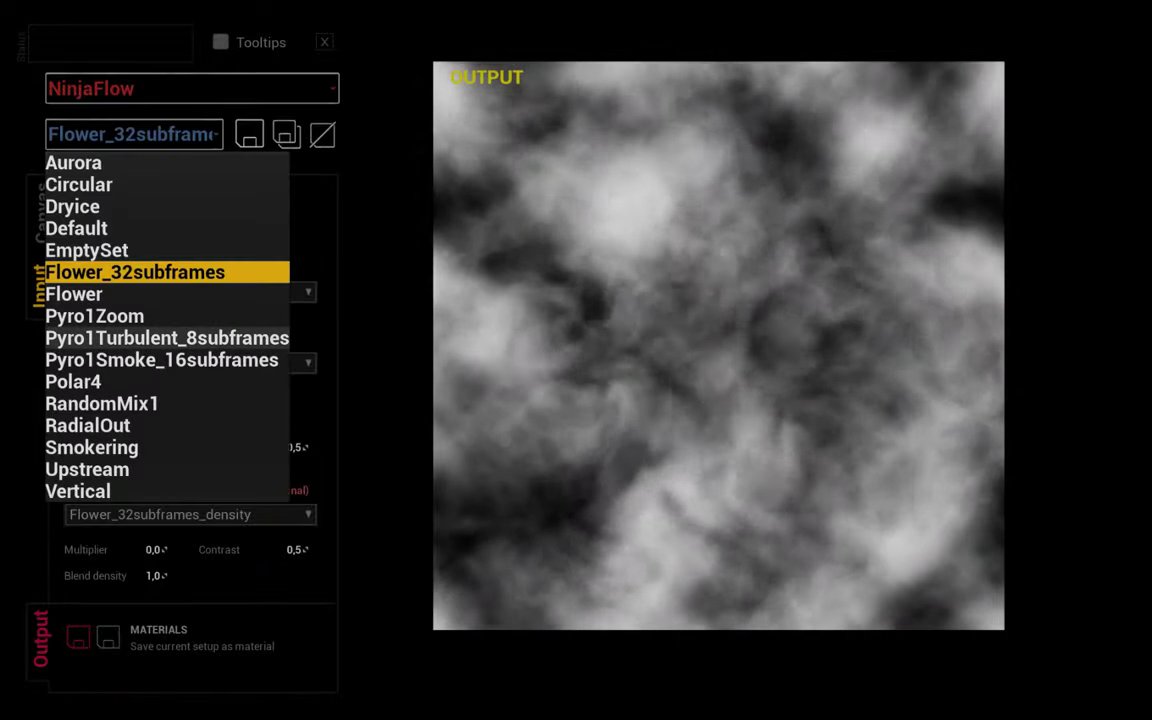
left_click(161, 360)
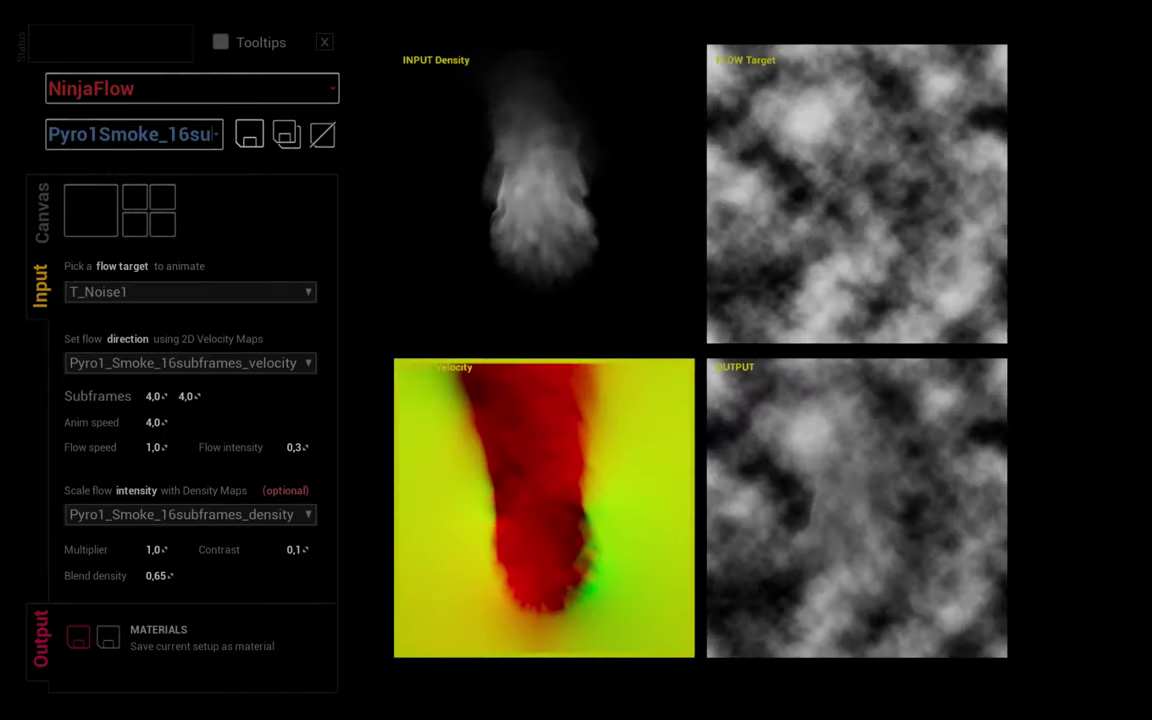
left_click(134, 134)
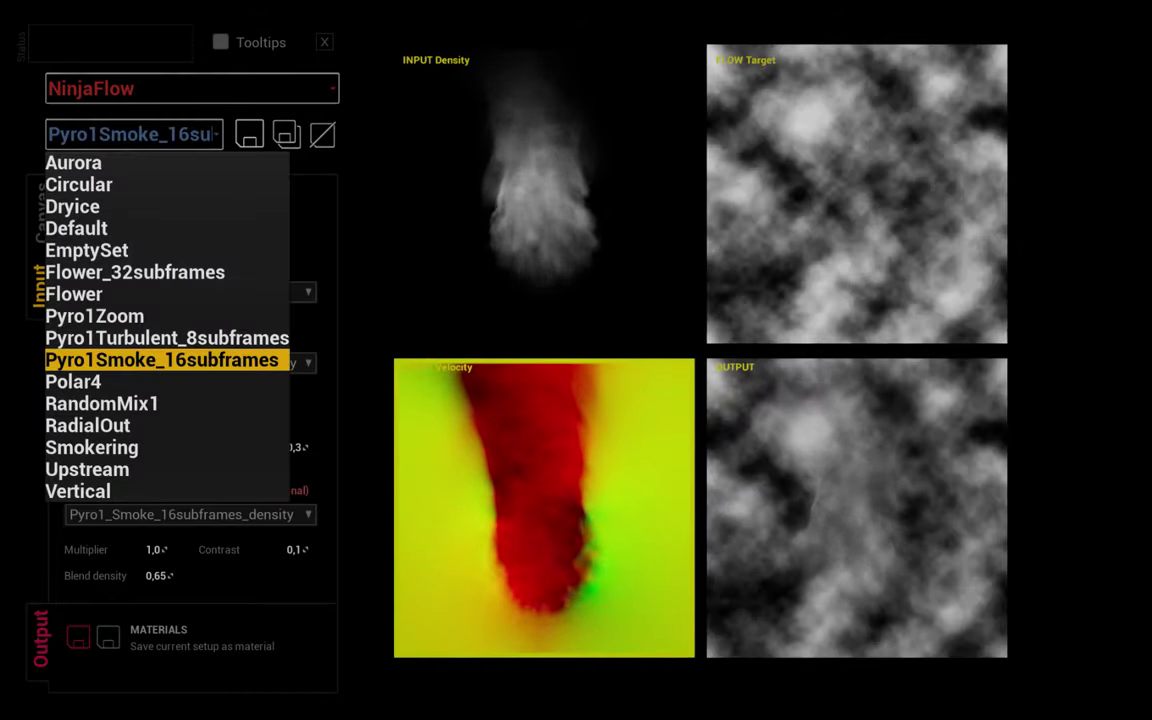
left_click(161, 360)
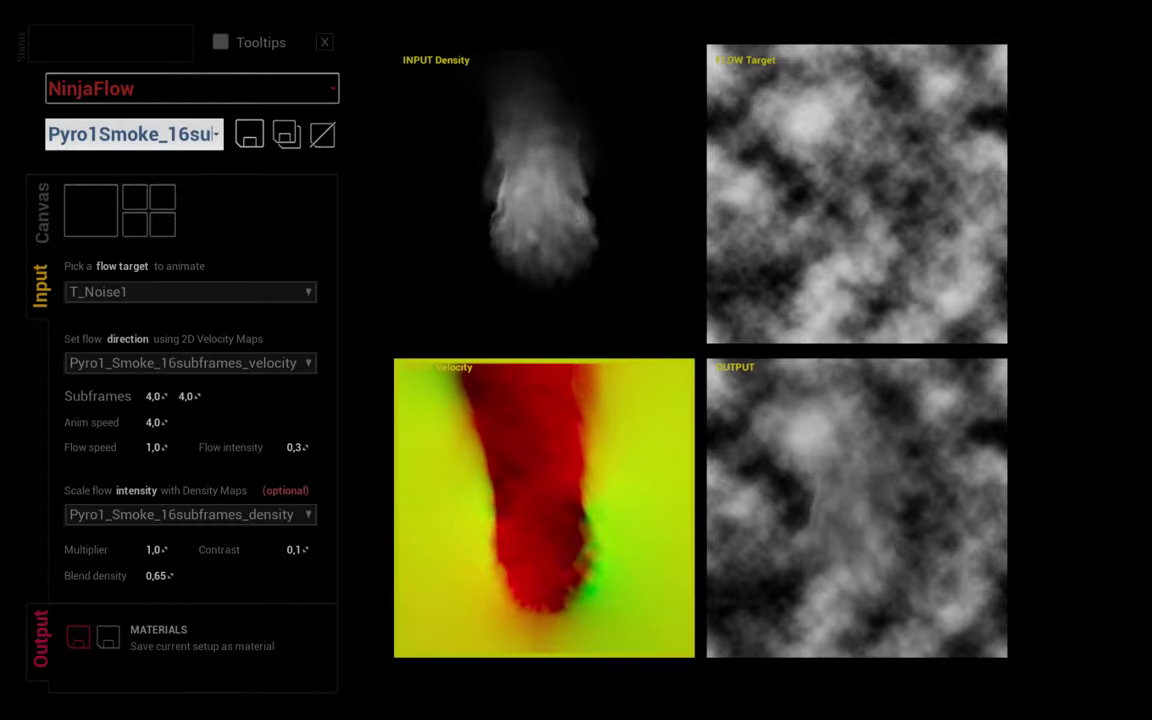
Step: Load the Pyro1Turbulent_8subframes, RadialOut and finally Smokering flow presets
left_click(134, 134)
left_click(150, 337)
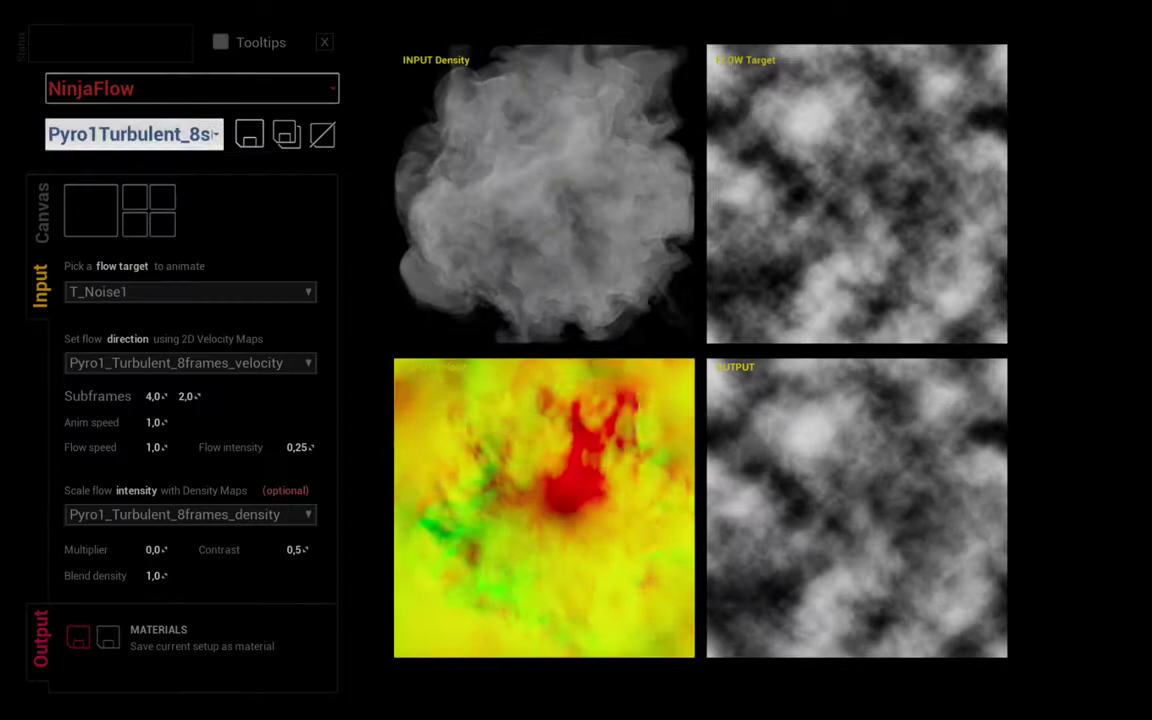
left_click(134, 134)
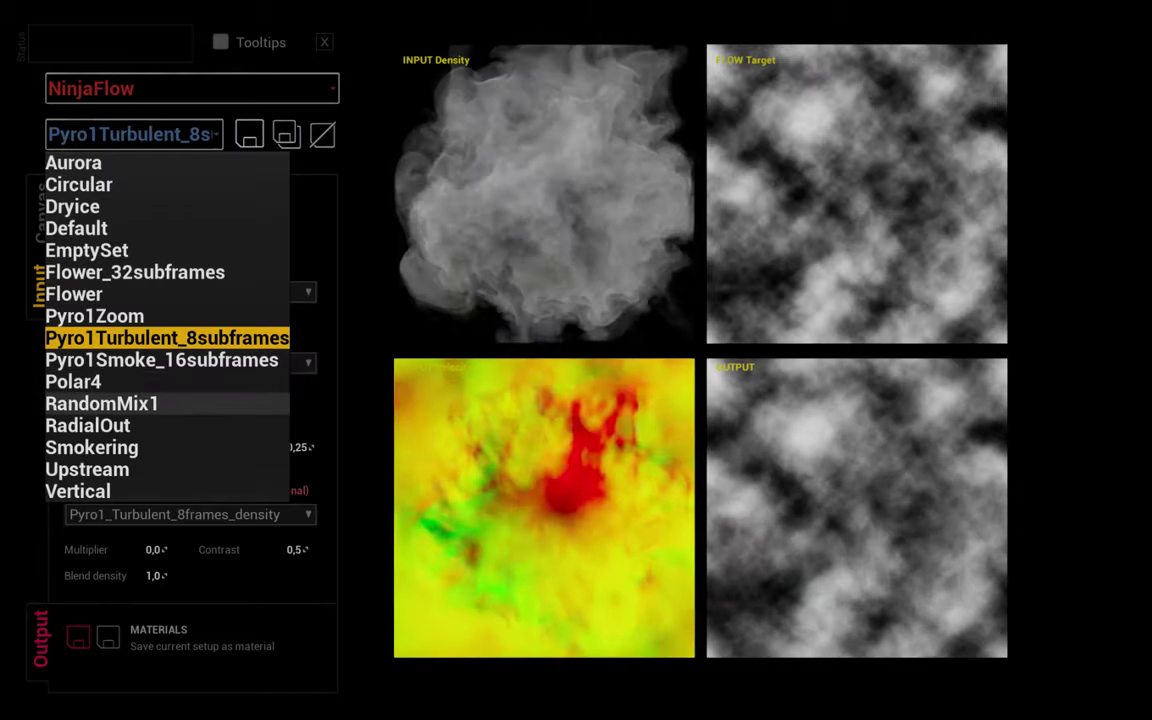
left_click(100, 425)
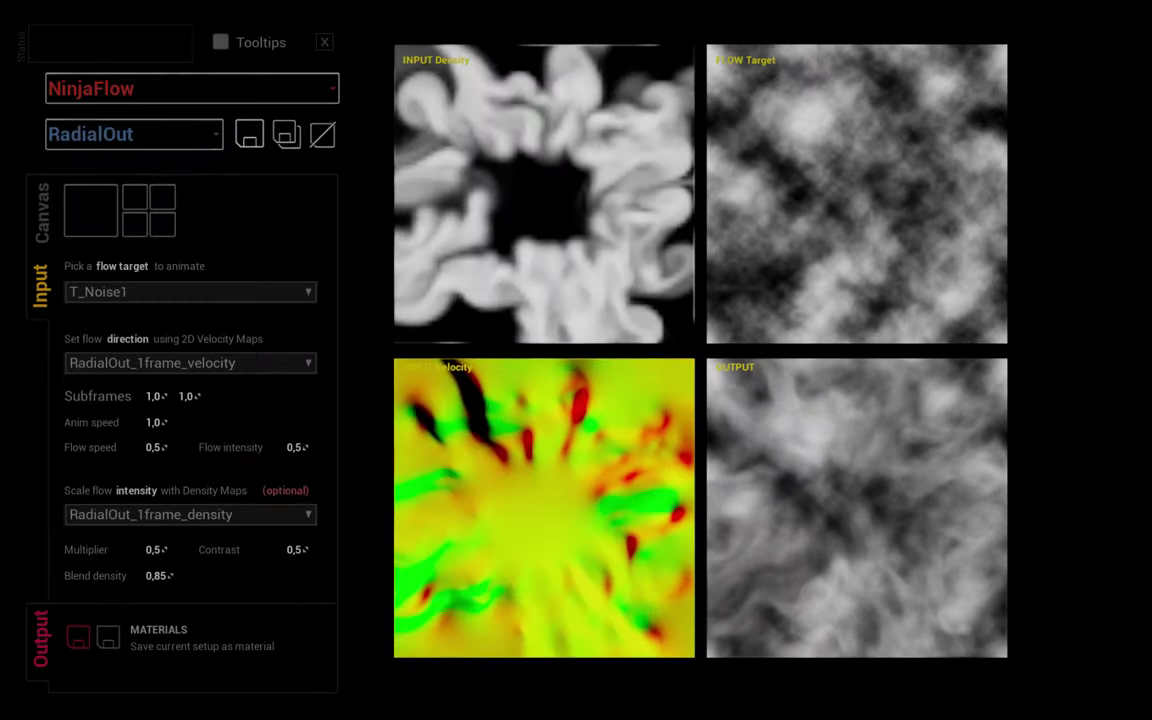
left_click(134, 134)
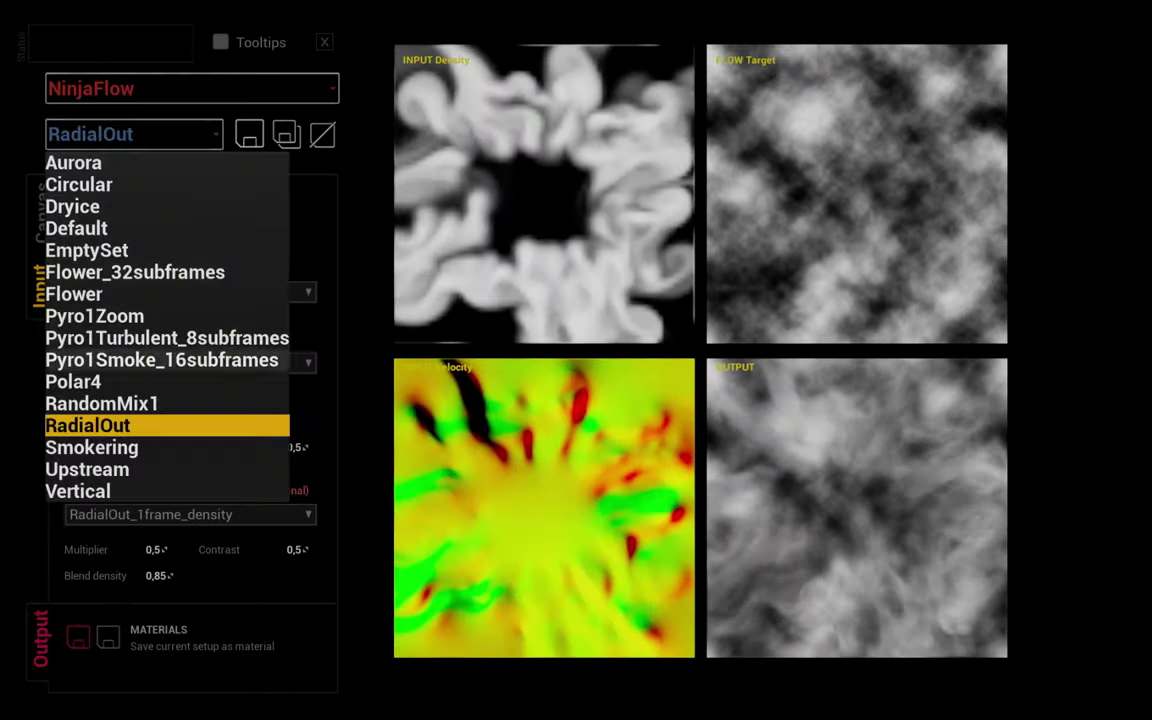
left_click(91, 447)
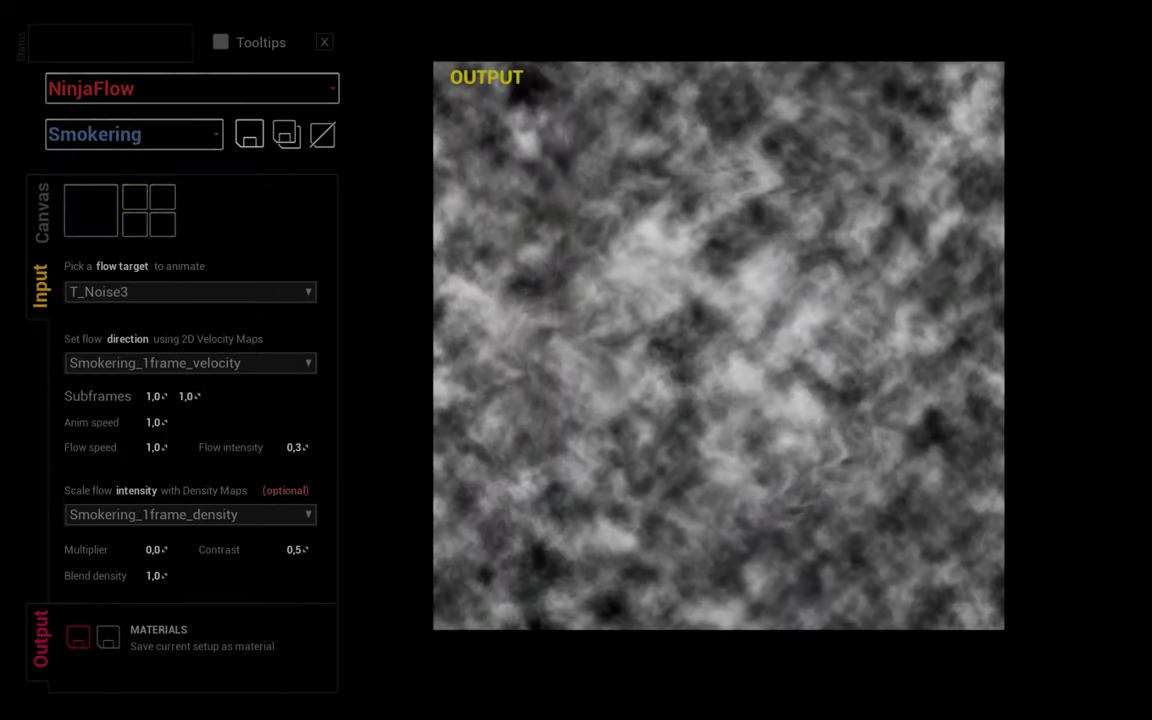
Step: Close NinjaFlow, exit fullscreen and browse to the FluidNinja Levels folder in the Content Browser
left_click(324, 42)
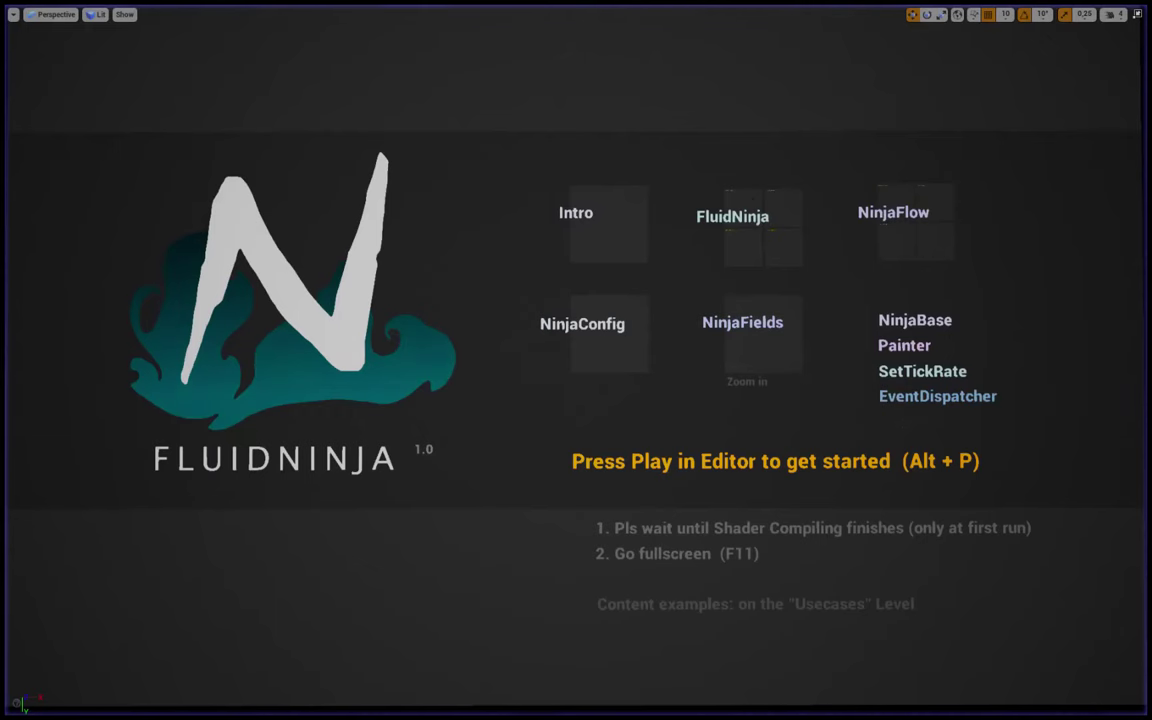
key("F11")
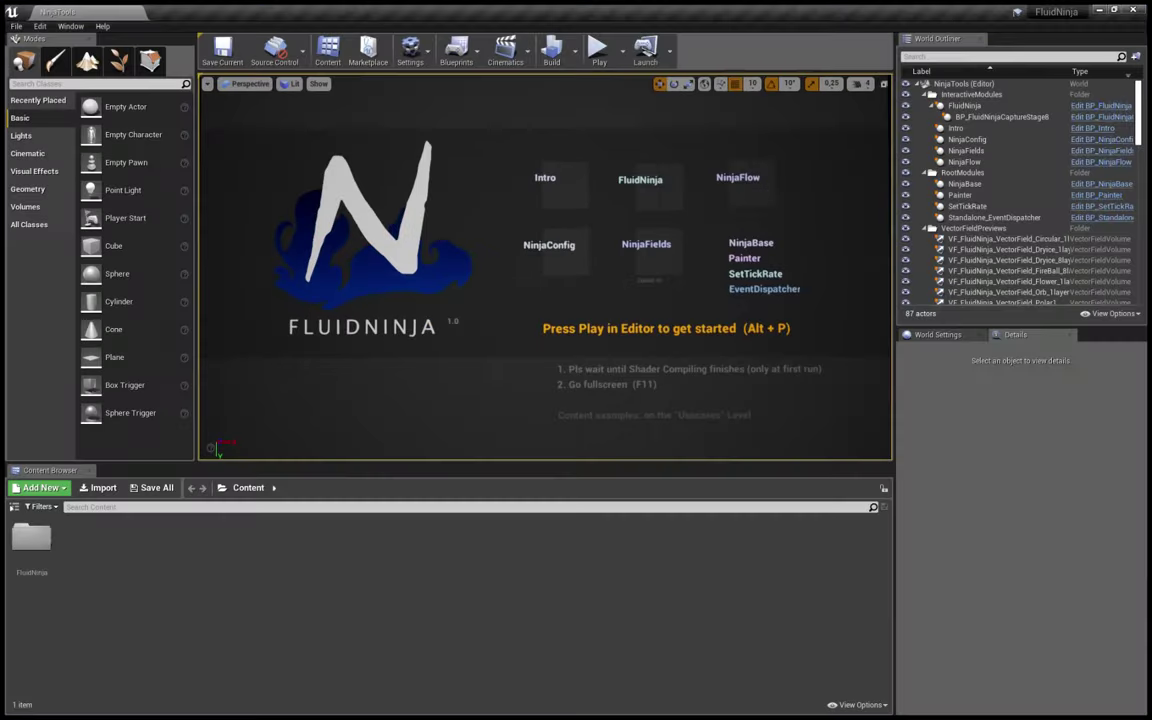
double_click(31, 540)
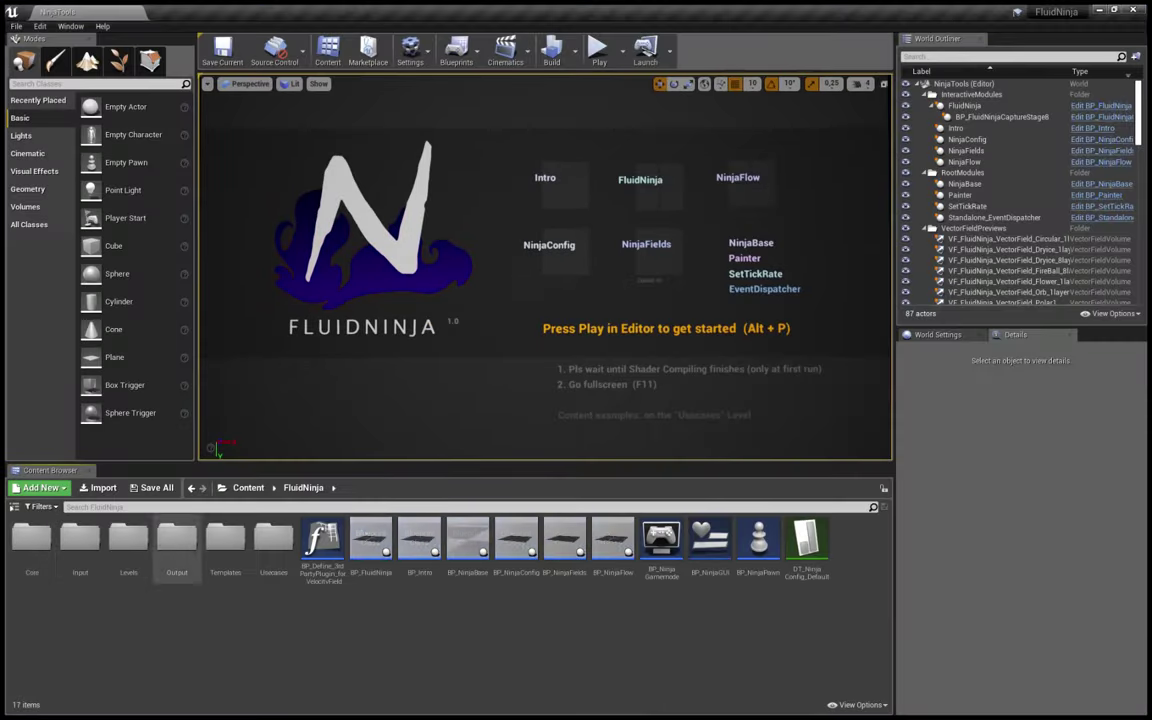
double_click(128, 540)
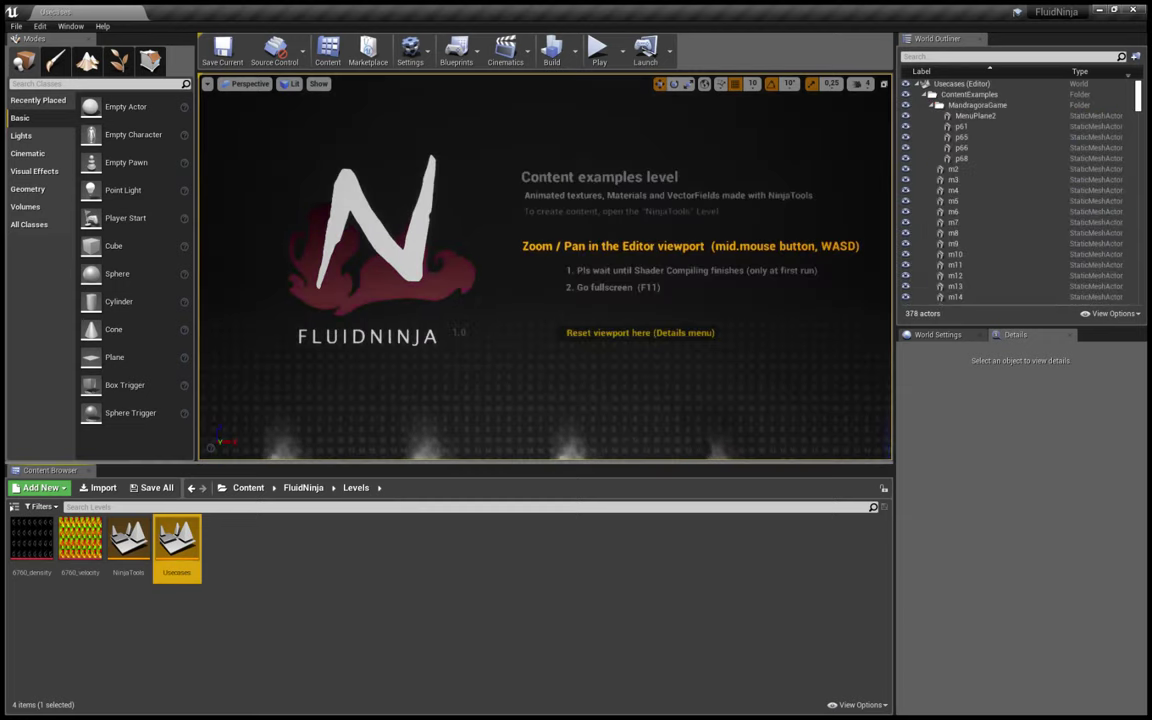
Step: Maximize the viewport and move across the smoke and coloured flame example rows
key("F11")
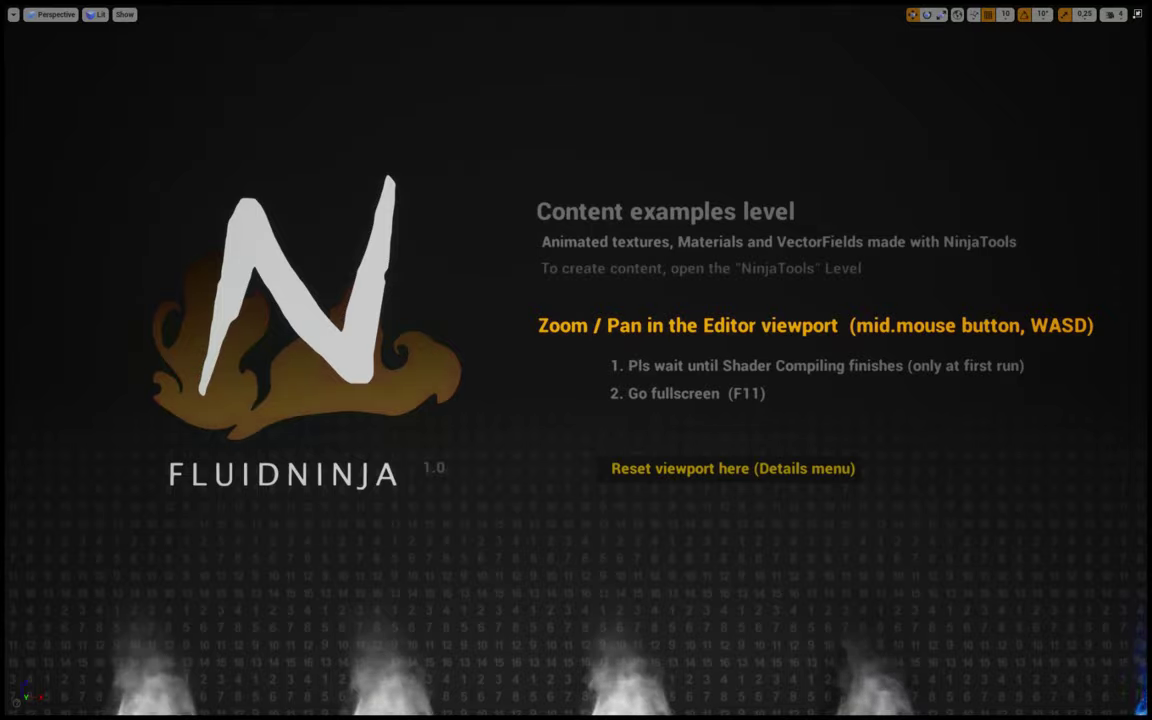
scroll(576, 360, "down", 5)
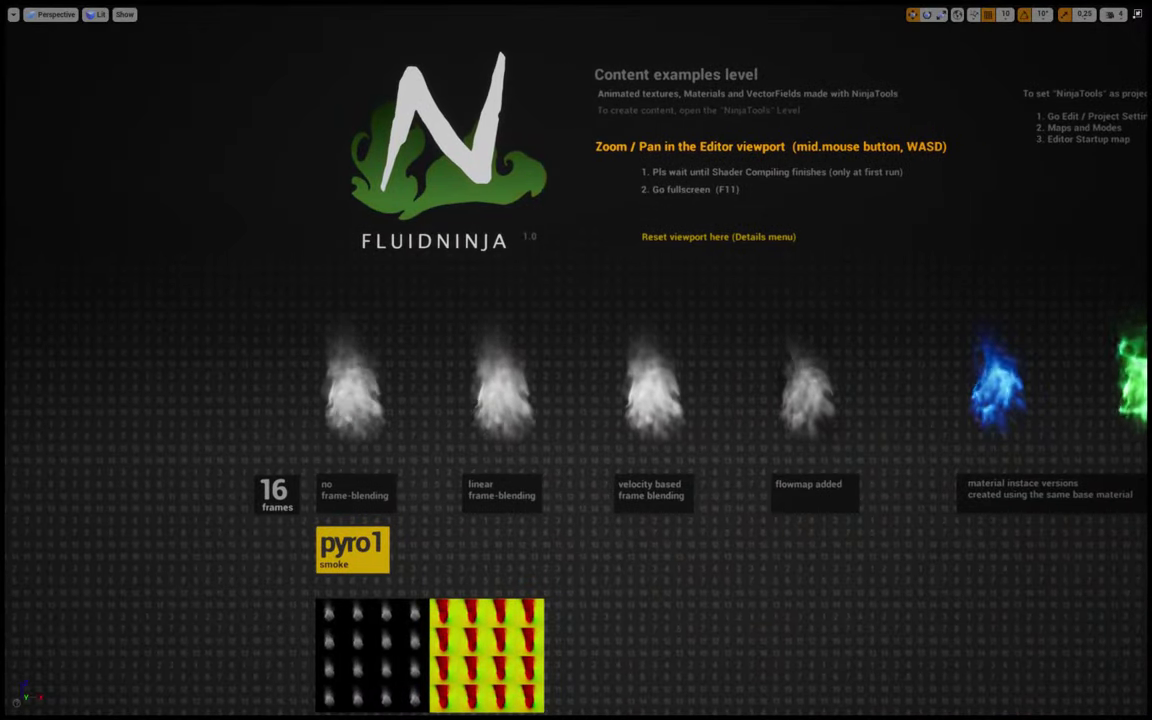
scroll(576, 360, "up", 3)
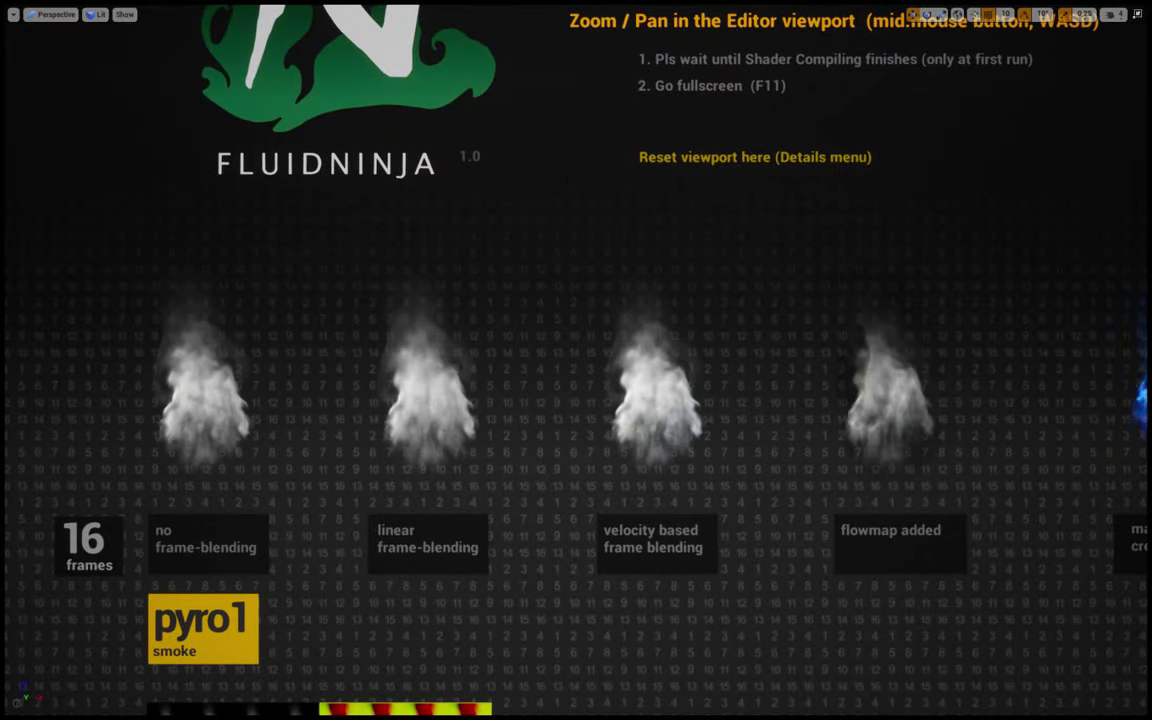
mouse_move(576, 360)
middle_mouse_down()
mouse_move(800, 380)
mouse_move(900, 370)
middle_mouse_up()
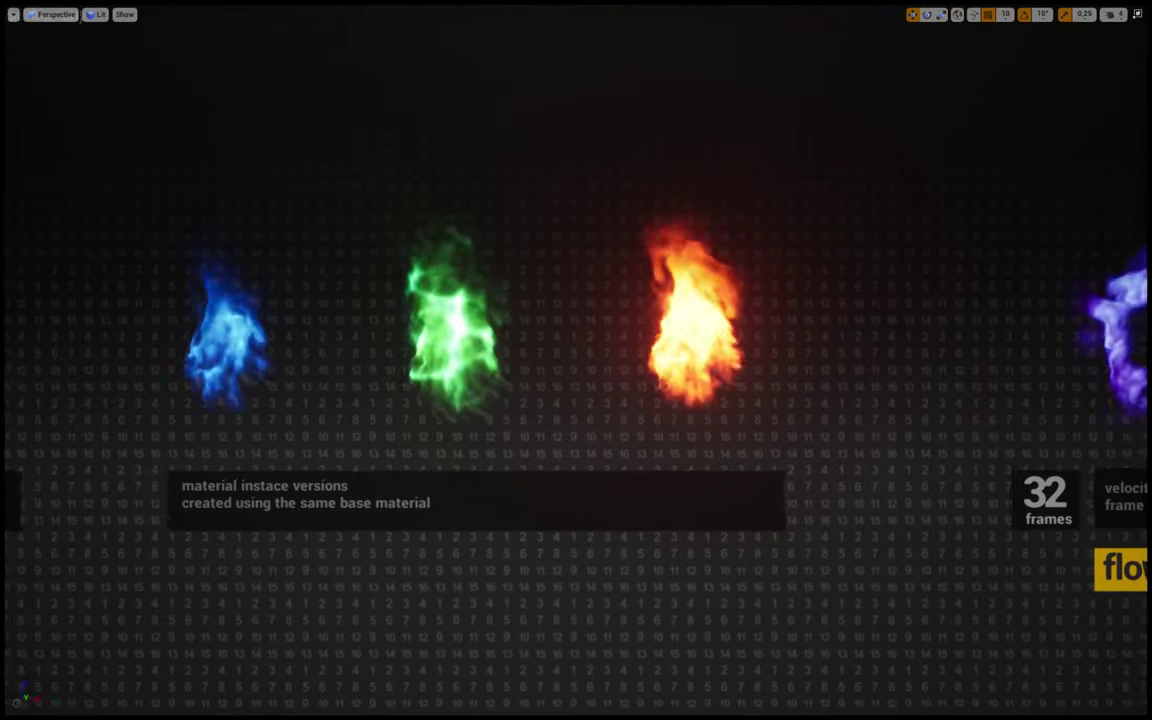
middle_click_drag(576, 360, 610, 365)
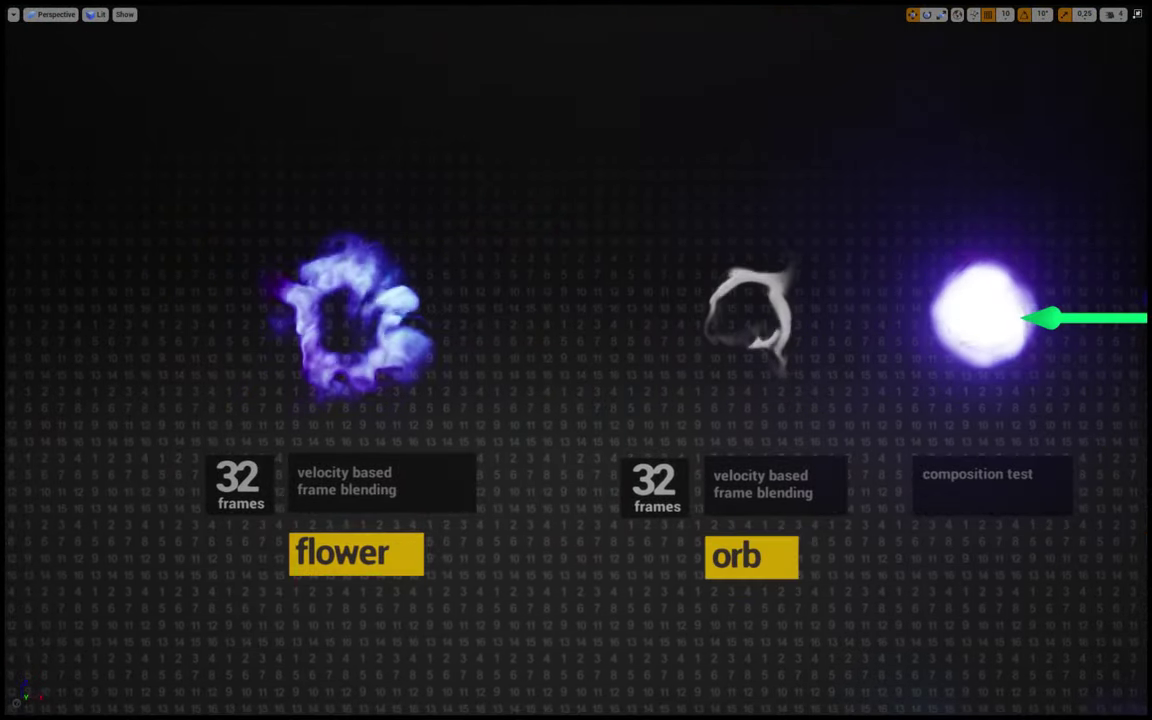